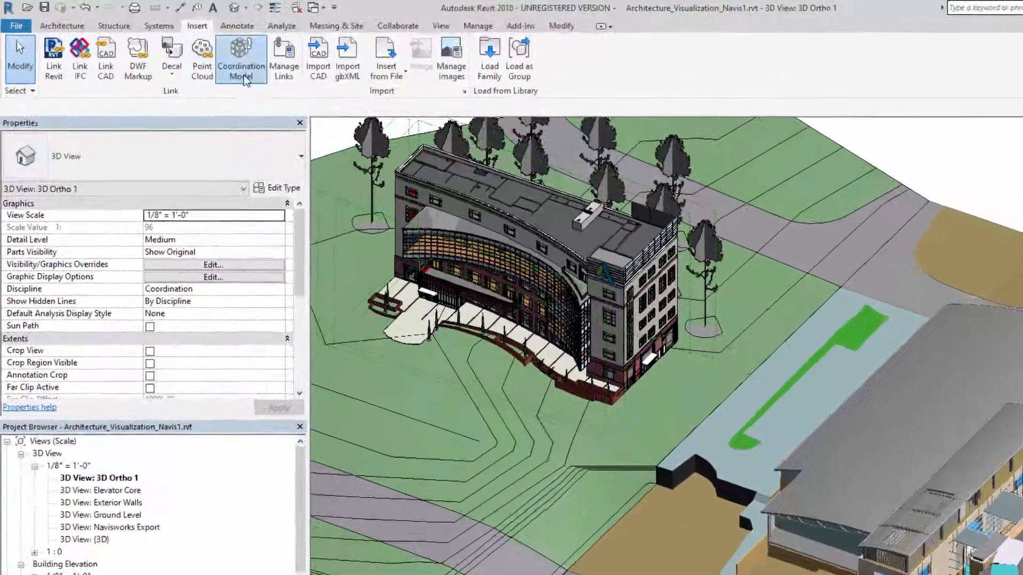
- Add gatehouse_pub.nwd as a coordination model and position it by shared coordinates
left_click(244, 76)
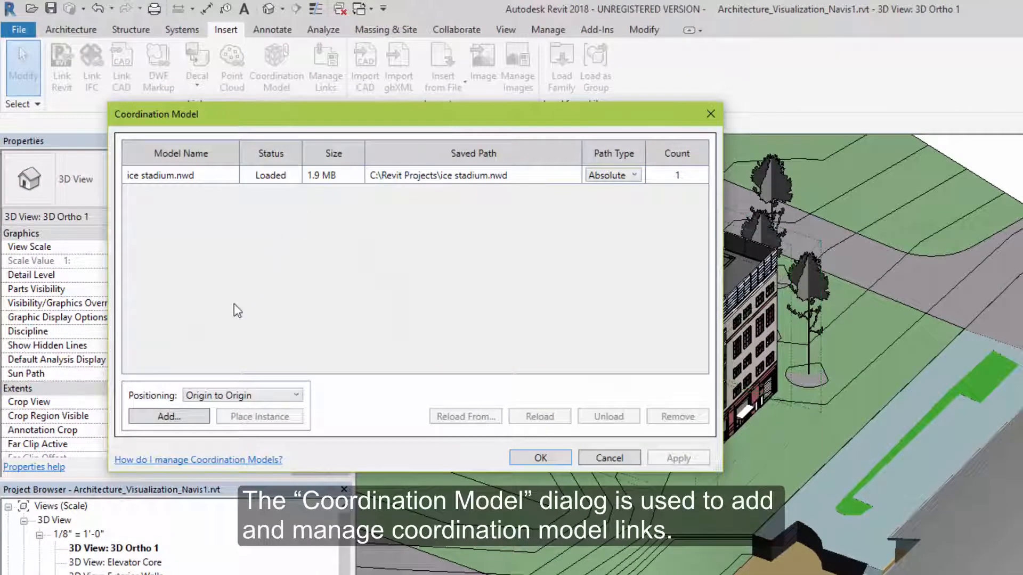
left_click(192, 423)
left_click(662, 277)
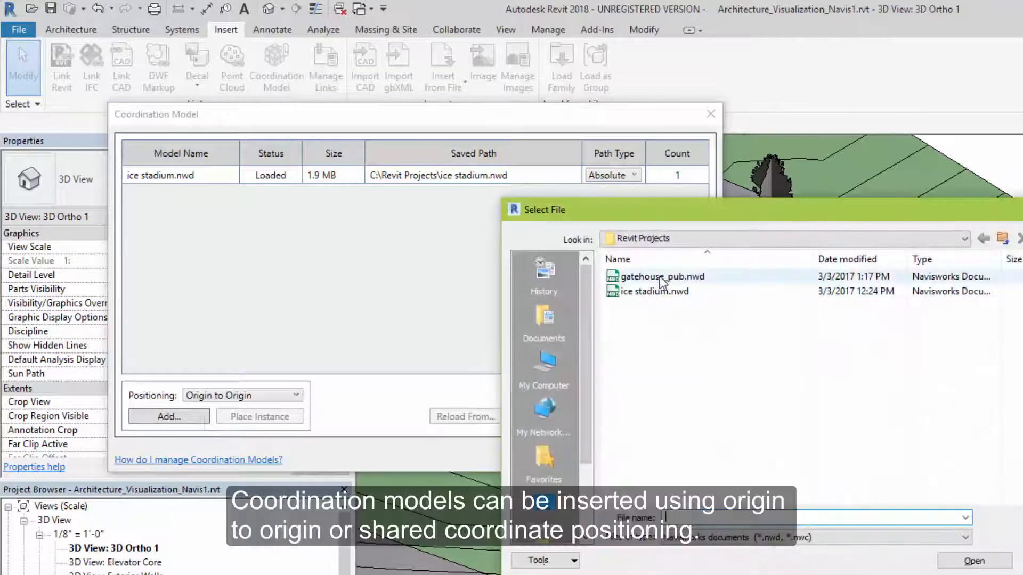
left_click(974, 561)
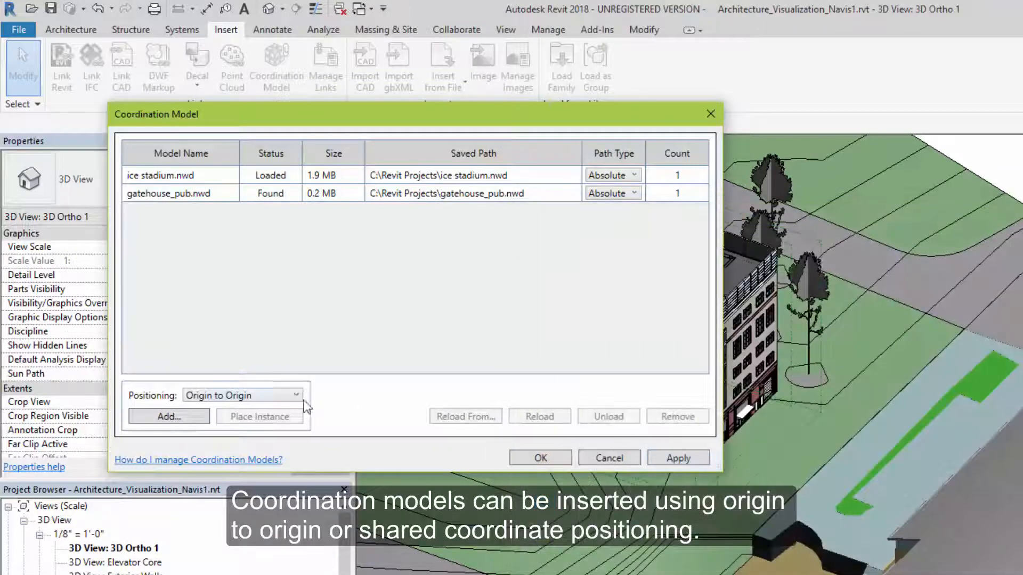
left_click(287, 397)
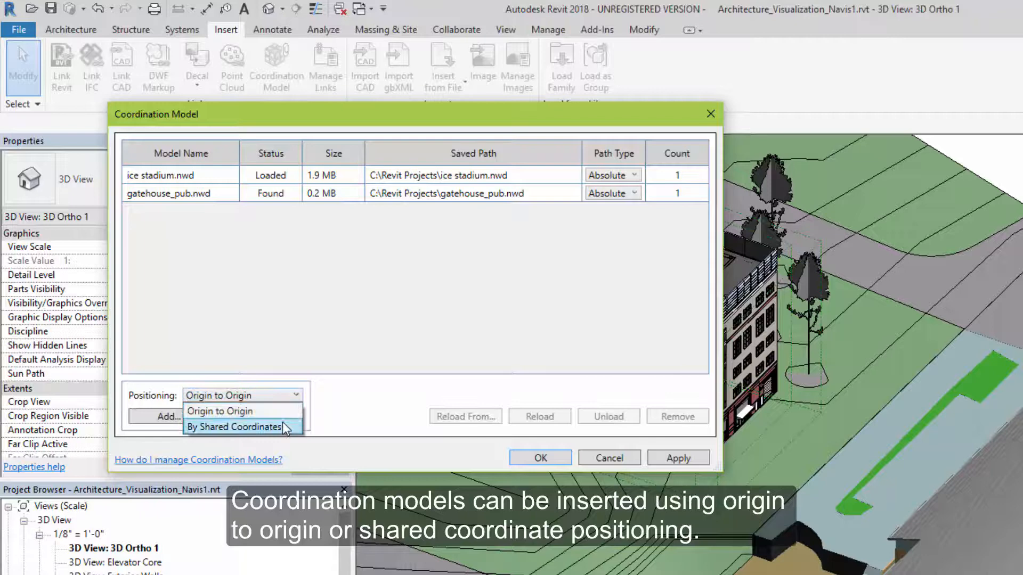
left_click(282, 422)
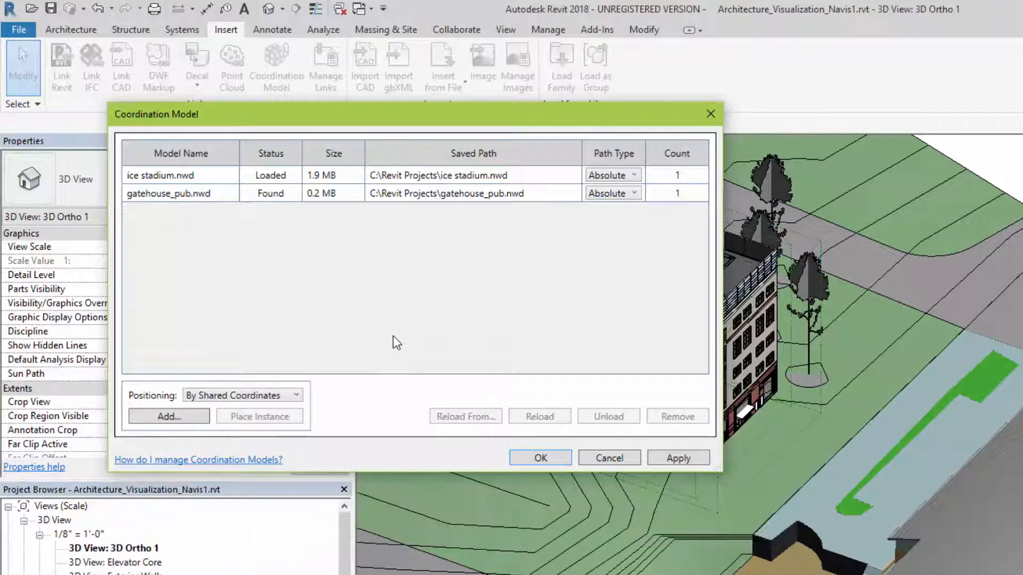
- Reload the gatehouse_pub.nwd link, set its path type to Relative, and accept the link settings
left_click(183, 192)
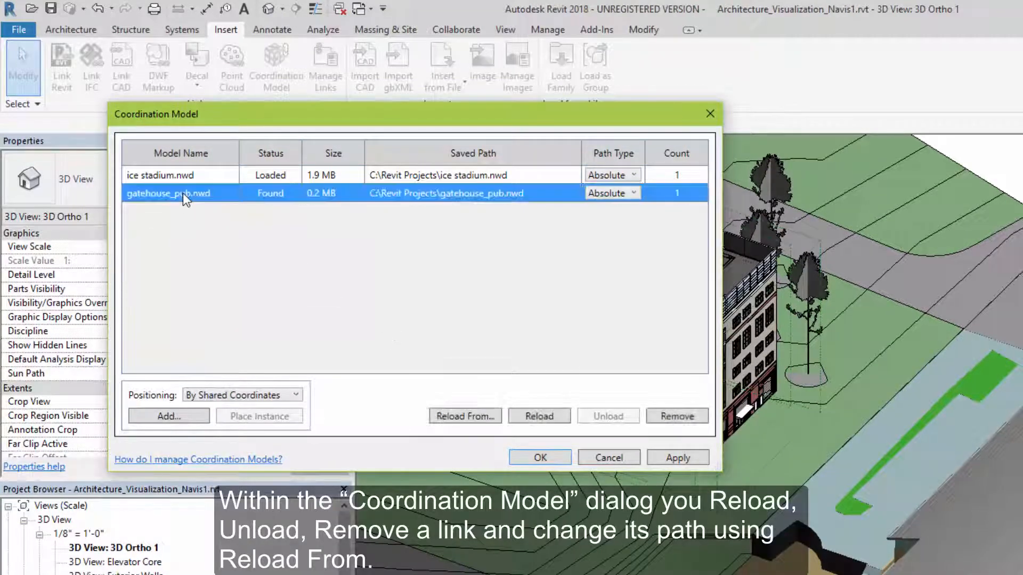
left_click(539, 417)
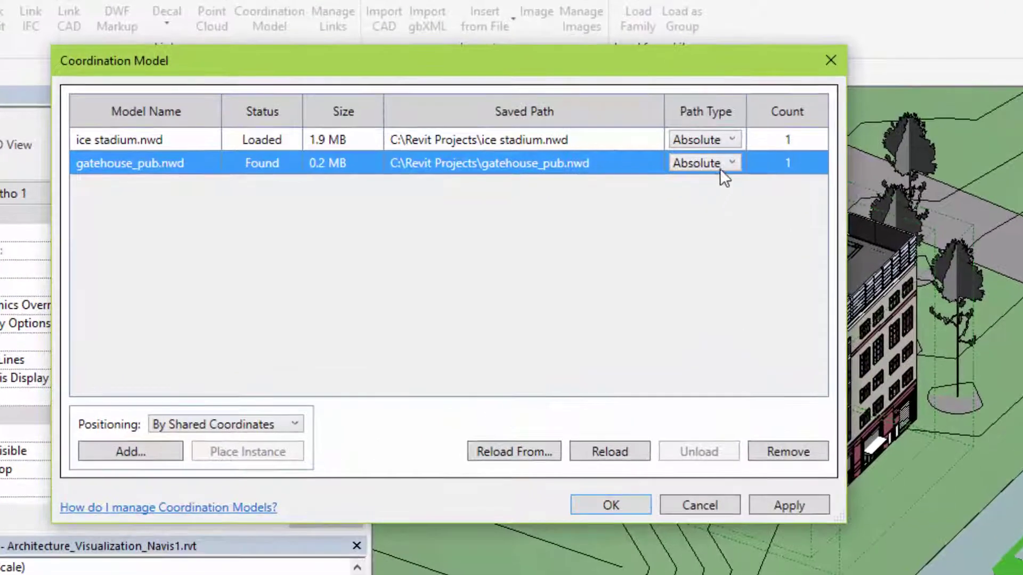
left_click(723, 165)
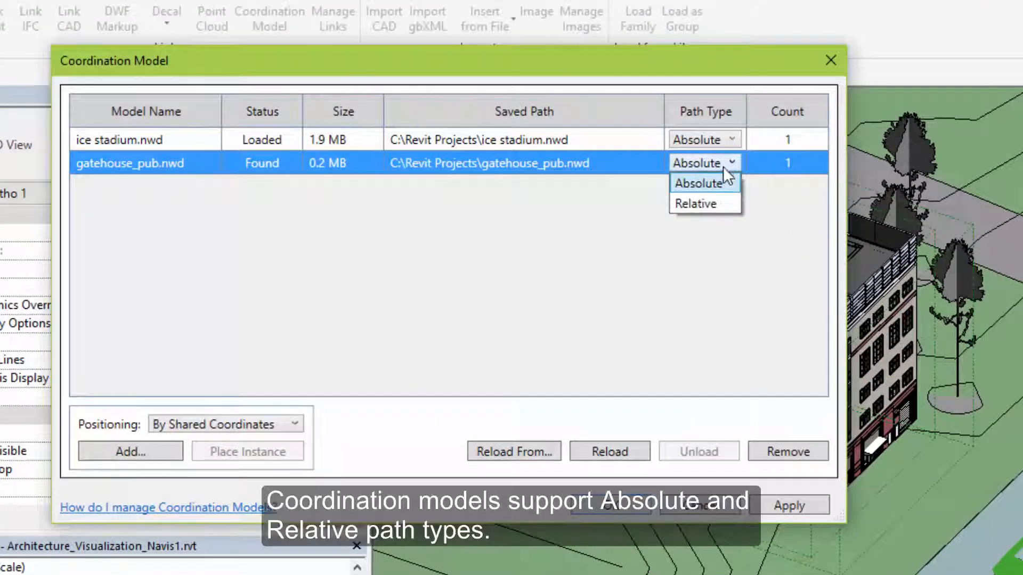
left_click(714, 207)
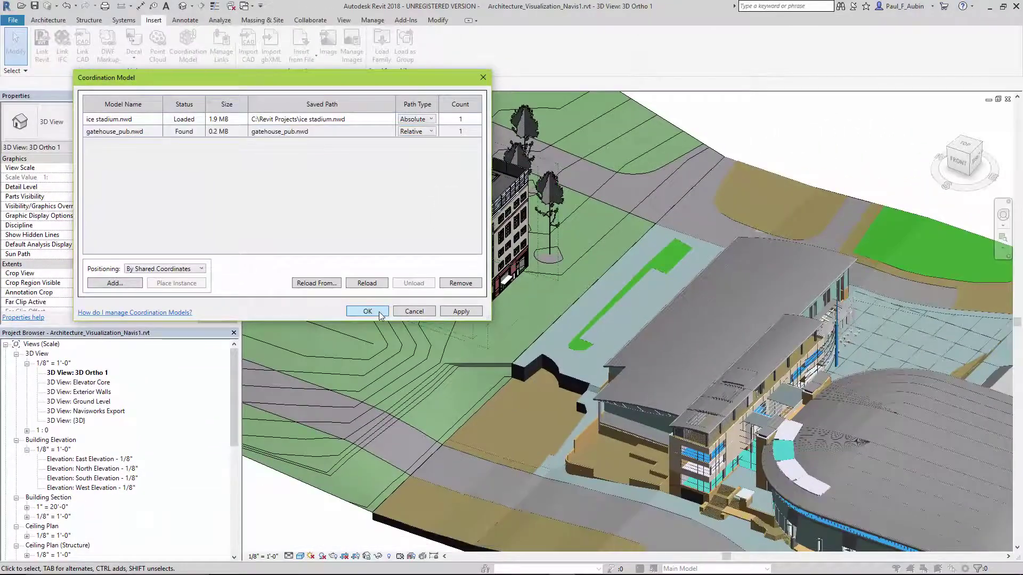
left_click(408, 344)
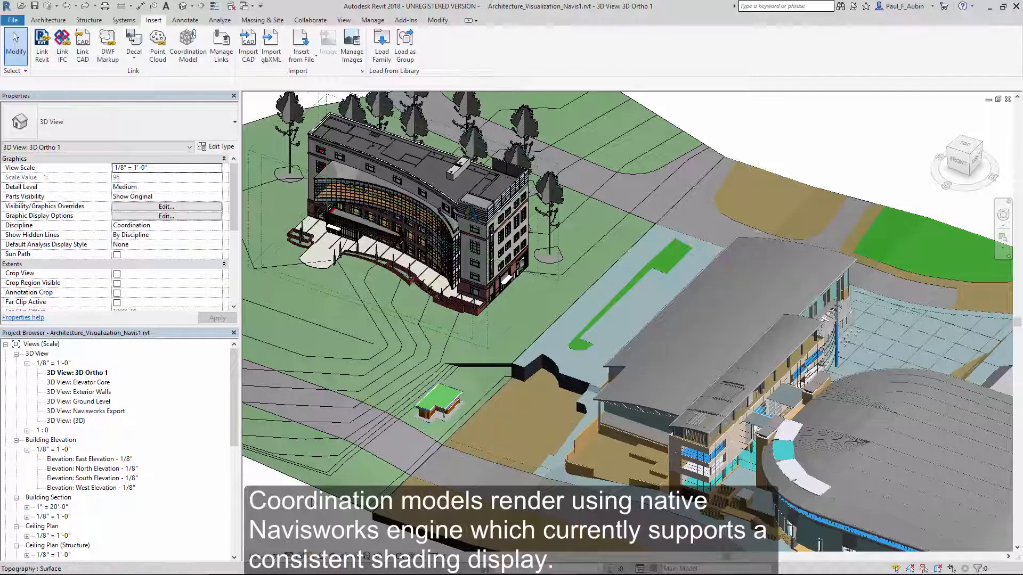
- Switch the 3D view's visual style to Hidden Line
left_click(304, 564)
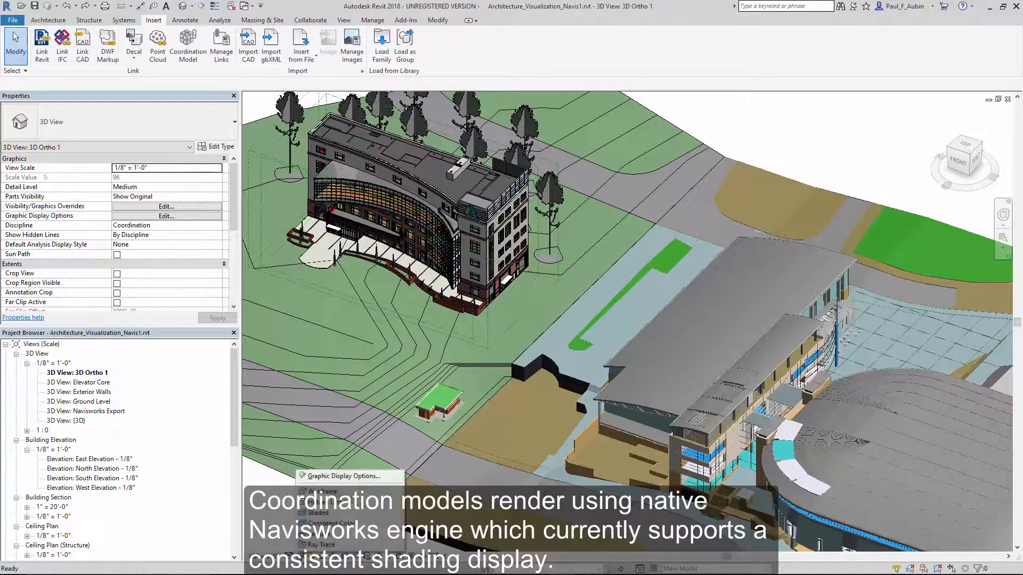
left_click(324, 499)
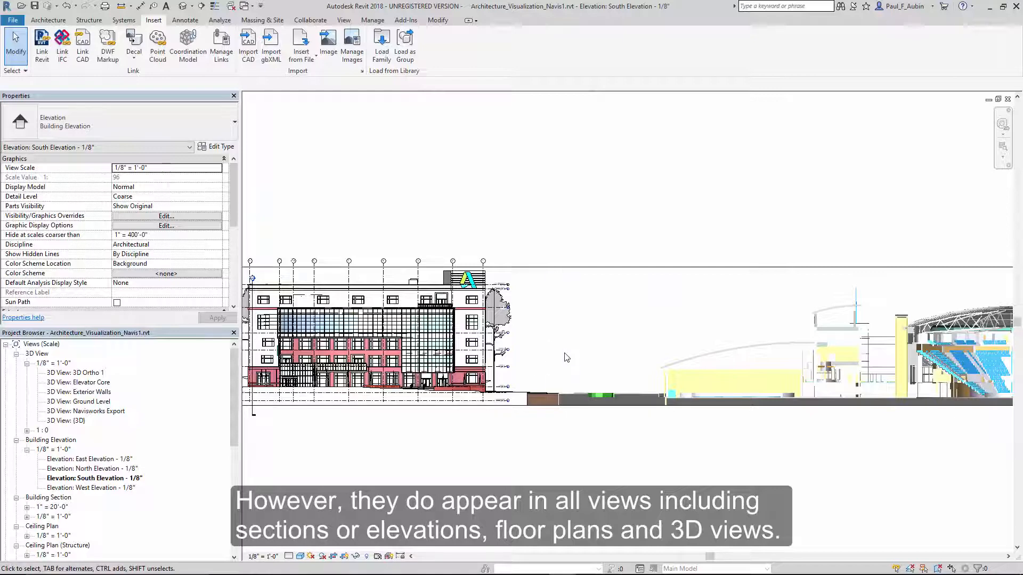
left_click(565, 357)
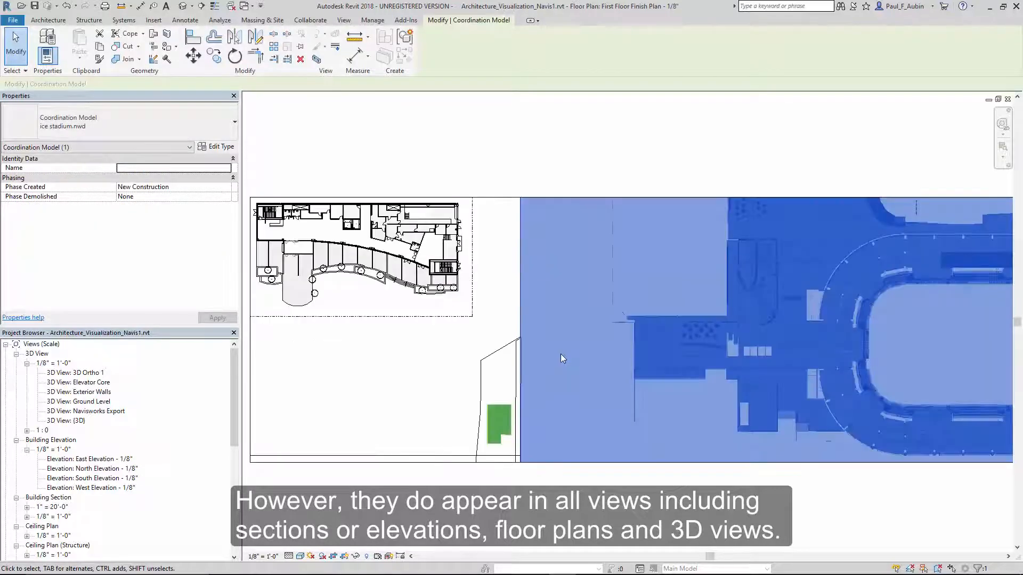